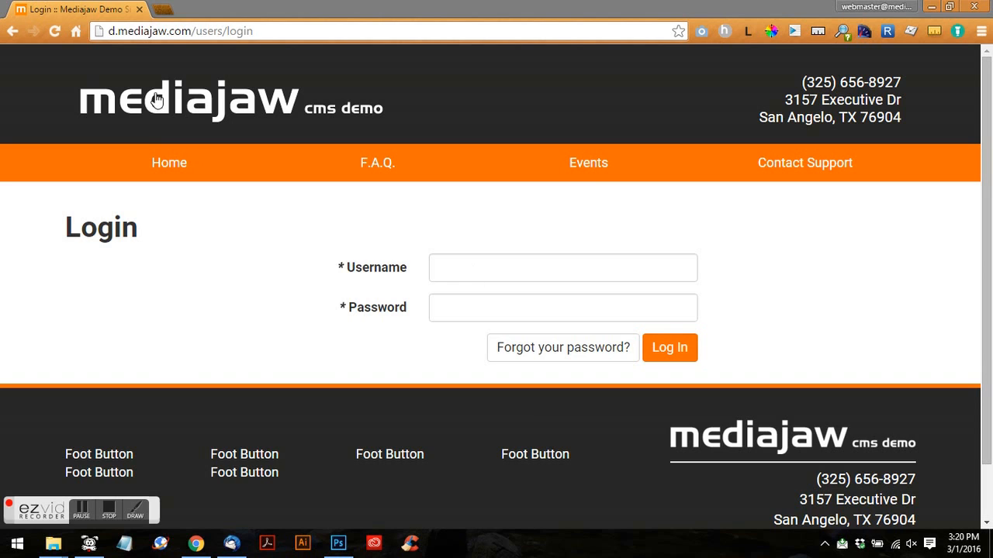
# - Log in to the Mediajaw CMS admin with the administrator username and password
pyautogui.moveTo(192, 31); pyautogui.dragTo(254, 31)
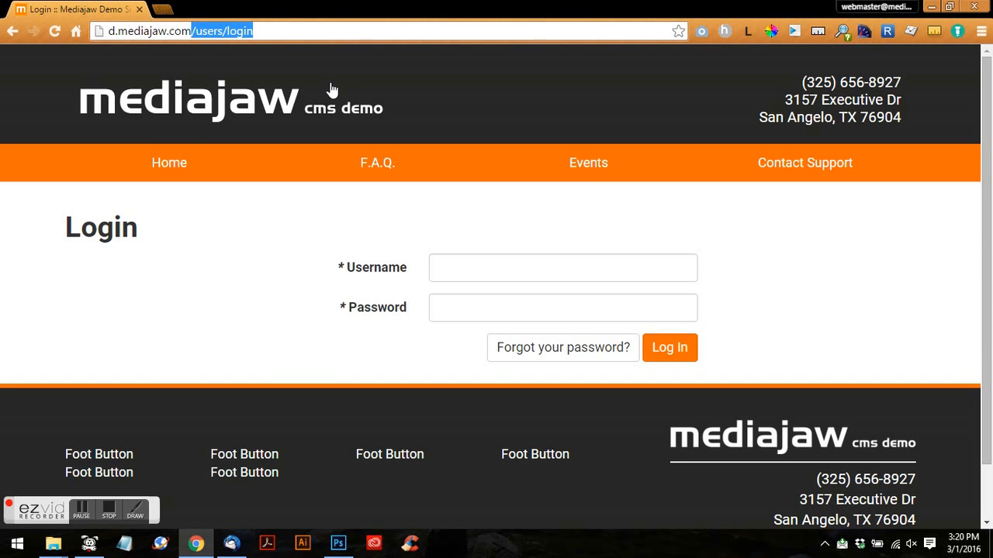
pyautogui.click(456, 267)
pyautogui.write('admin')
pyautogui.press('Tab')
pyautogui.write('***')
pyautogui.press('Return')
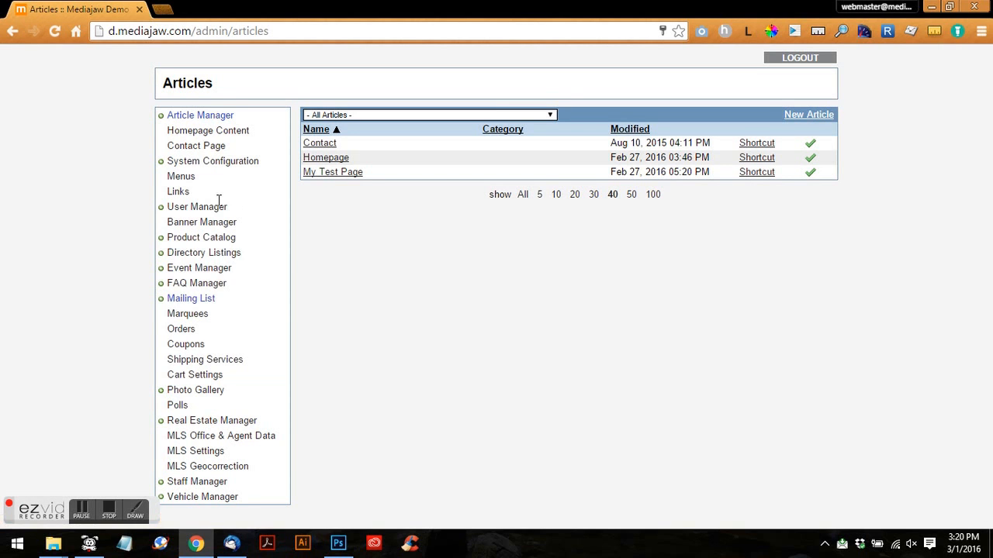
# - Go to Mailing List > Subscribers, filter to active subscribers, and open Import Subscribers
pyautogui.click(177, 303)
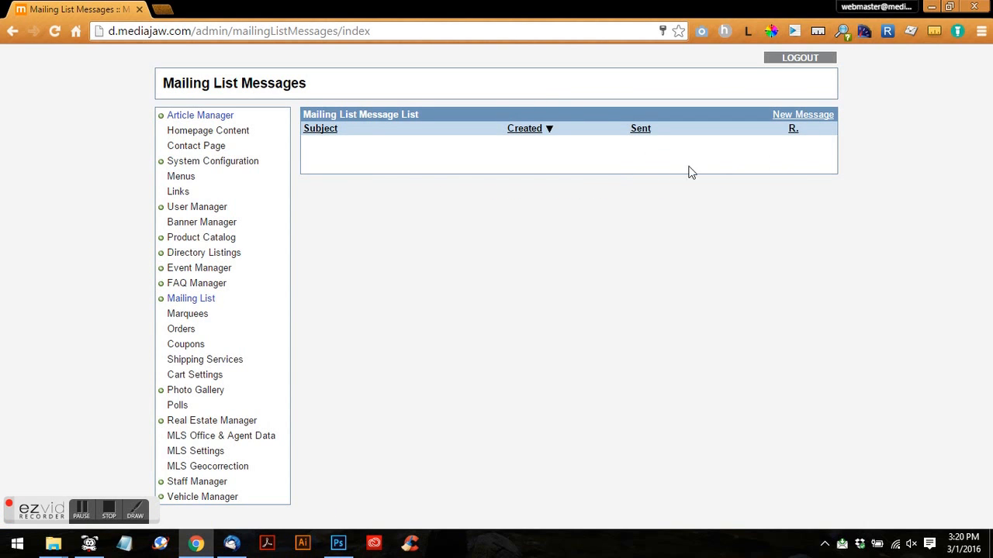
pyautogui.click(159, 302)
pyautogui.click(190, 329)
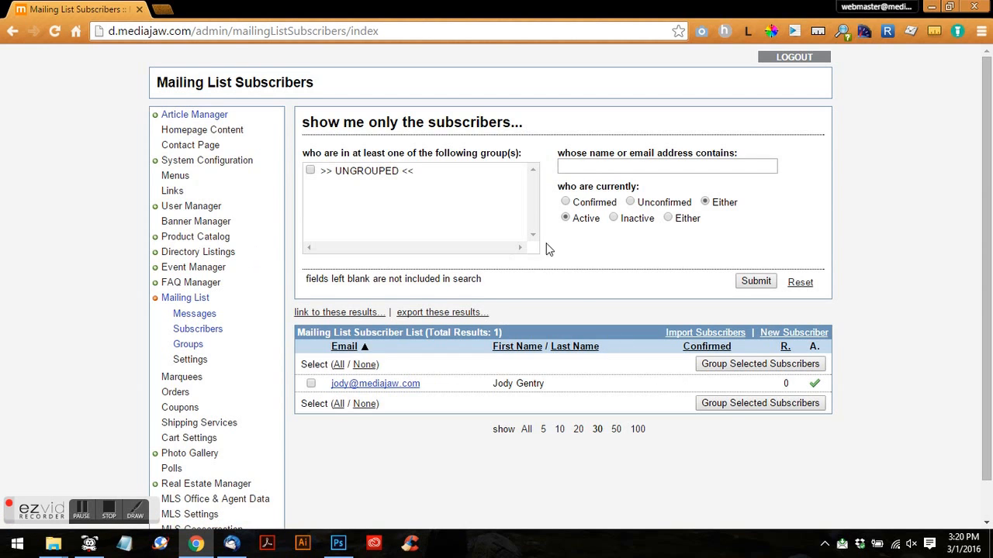
pyautogui.click(566, 218)
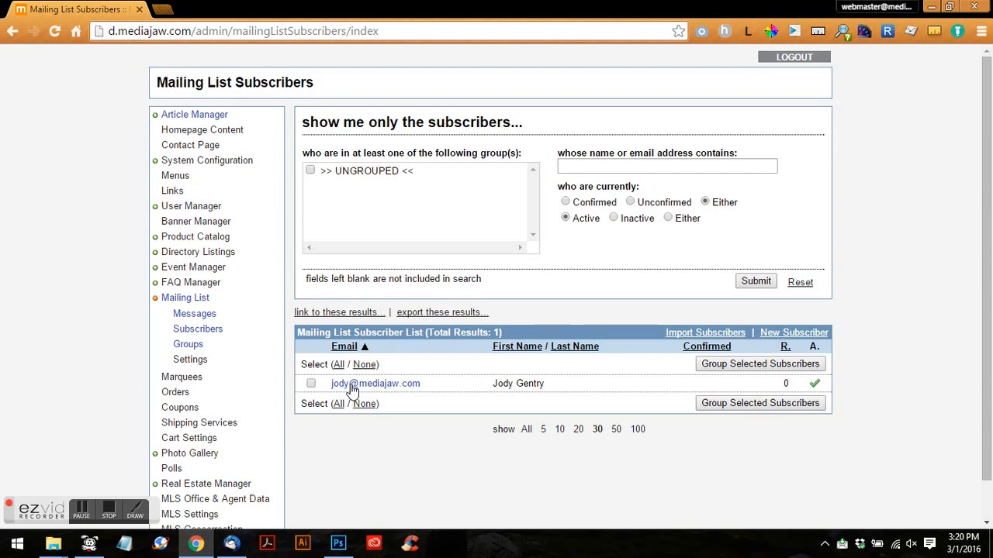
pyautogui.click(711, 336)
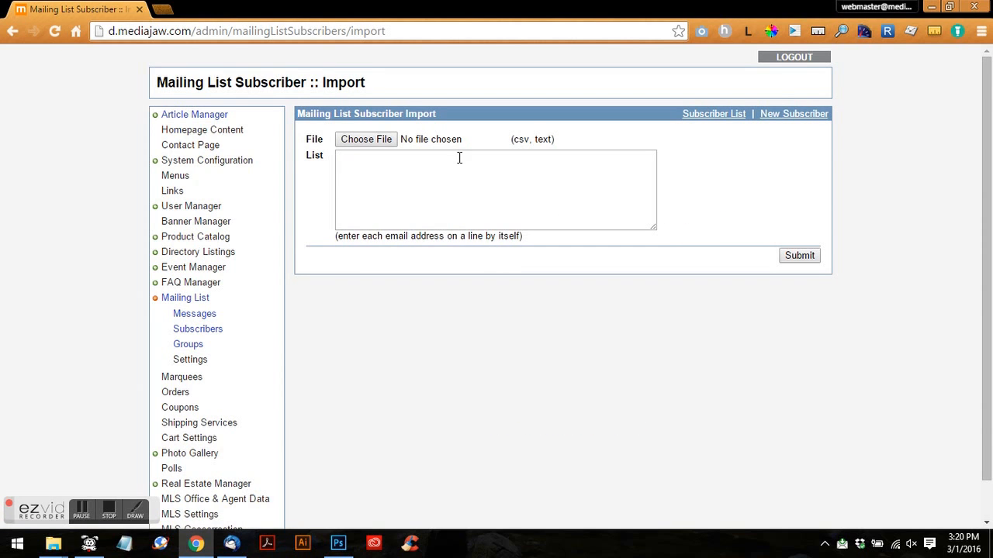
# - Review the New Subscriber form's e-mail, name and status fields, then go to Mailing List Messages
pyautogui.click(13, 33)
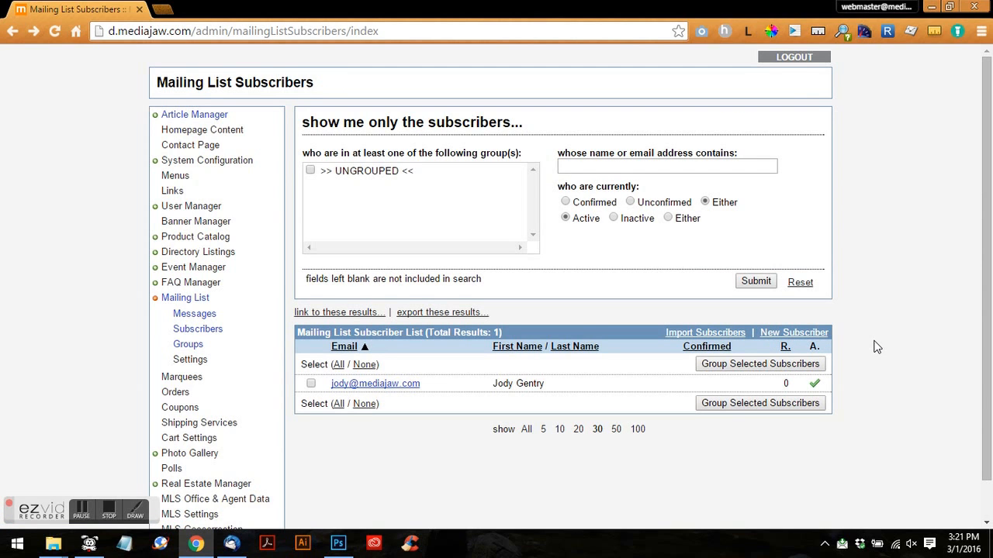
pyautogui.click(784, 334)
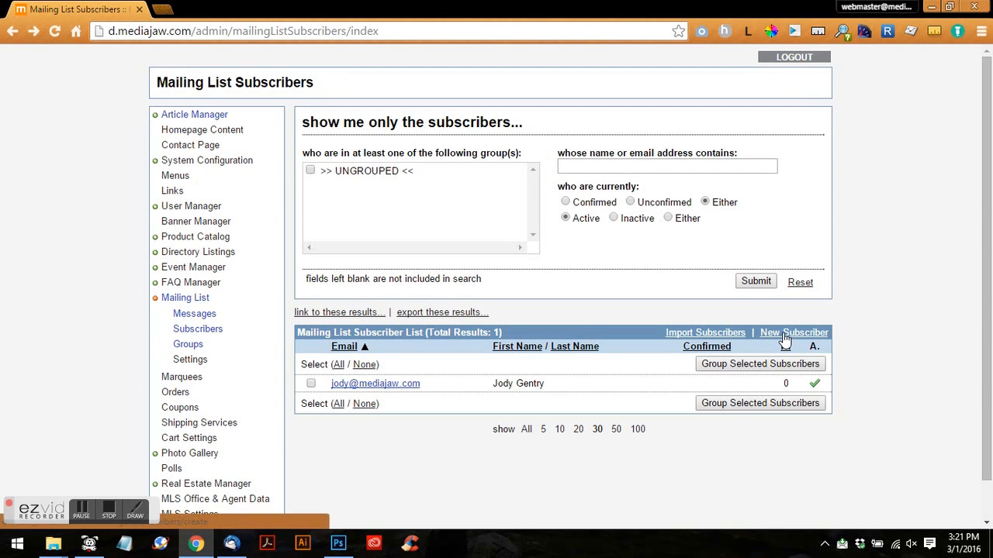
pyautogui.click(406, 135)
pyautogui.click(399, 177)
pyautogui.click(398, 191)
pyautogui.click(395, 158)
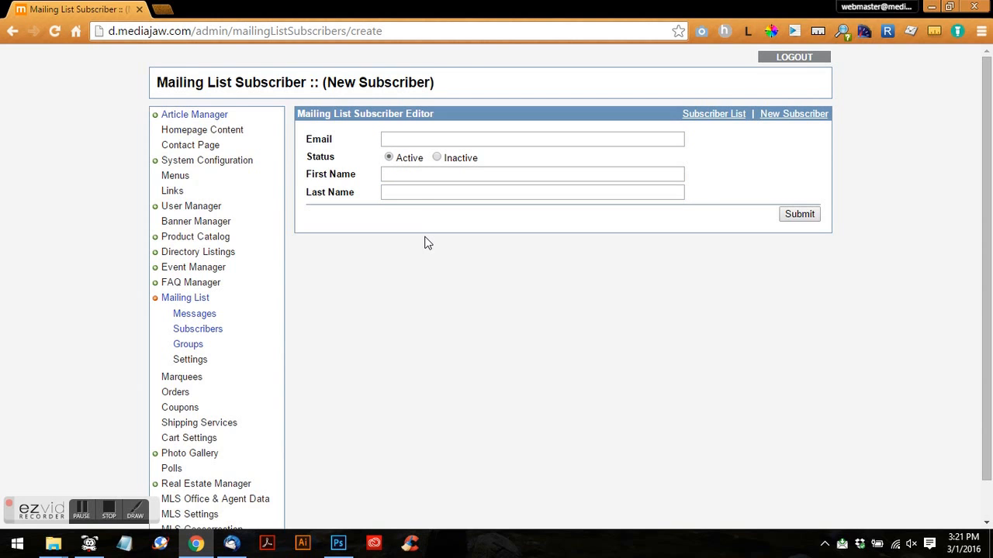
pyautogui.click(196, 305)
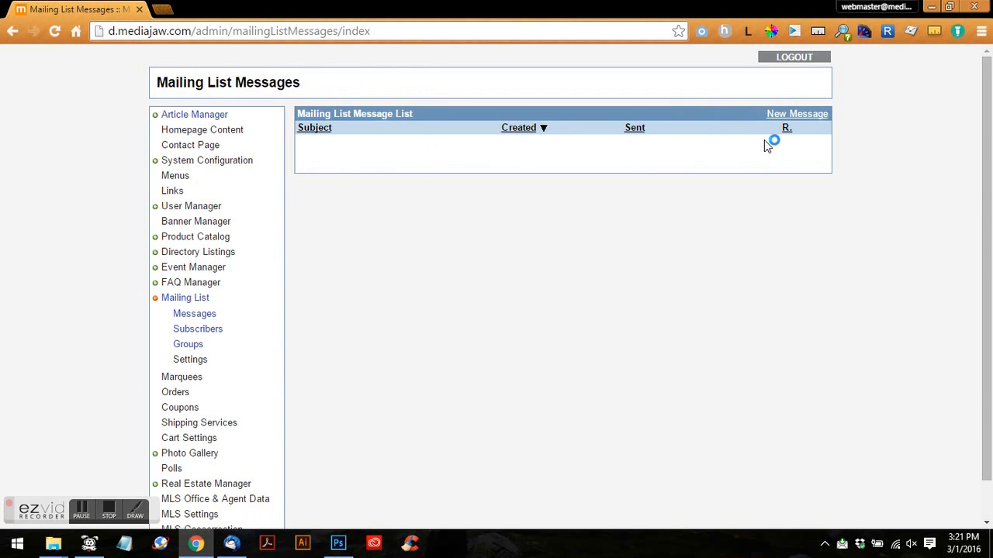
# - Create a new mailing list message titled 'Spring Newsletter' and place the cursor in its body
pyautogui.click(816, 118)
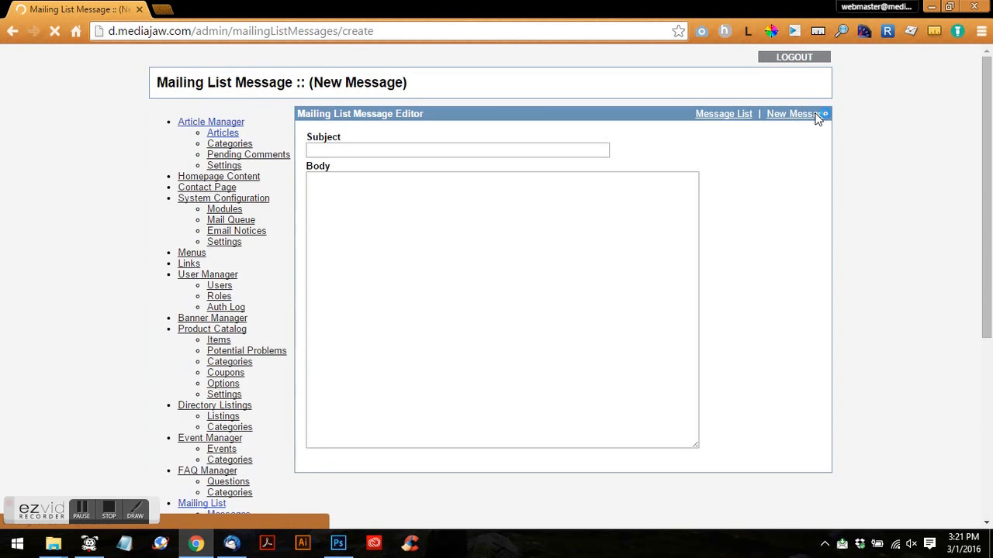
pyautogui.click(323, 149)
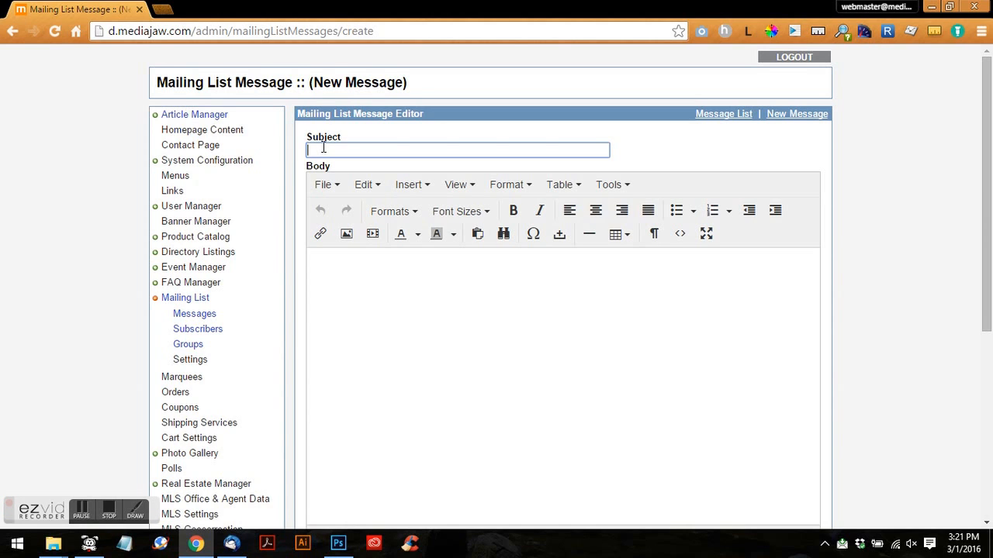
pyautogui.write('Spring Newsletter')
pyautogui.click(423, 280)
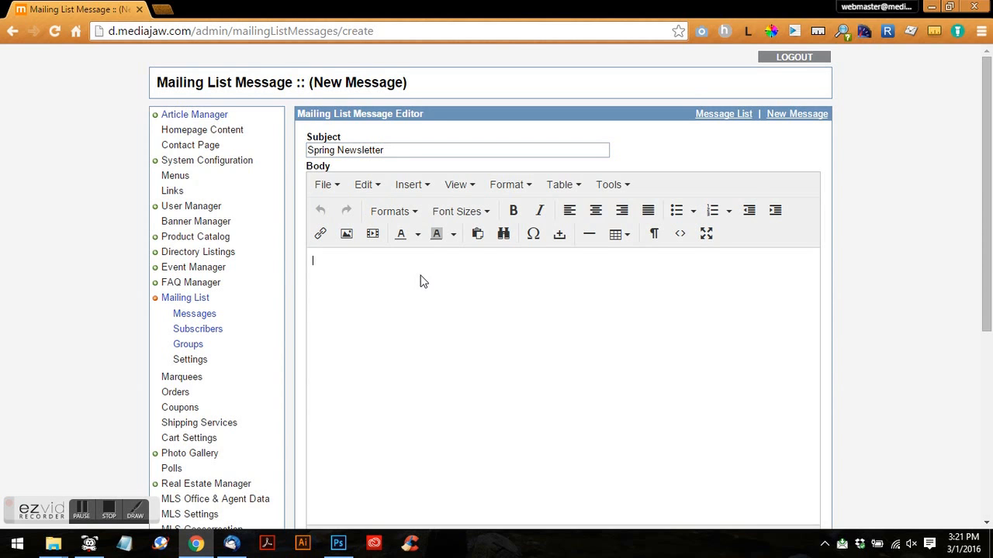
# - Paste two generated Lorem ipsum paragraphs into the body and type 'kick here for more information'
pyautogui.click(753, 35)
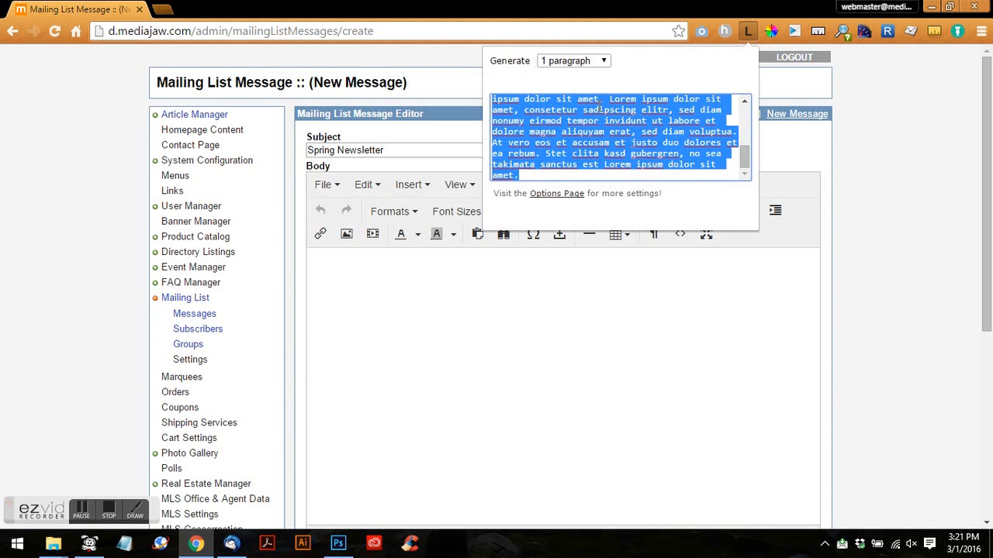
pyautogui.click(596, 62)
pyautogui.click(592, 88)
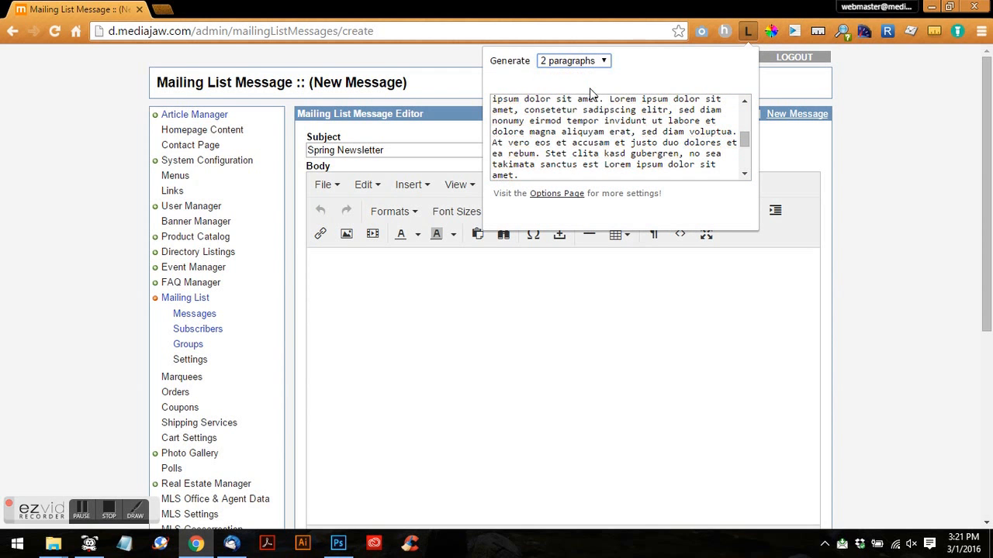
pyautogui.click(547, 128)
pyautogui.rightClick(547, 130)
pyautogui.click(578, 199)
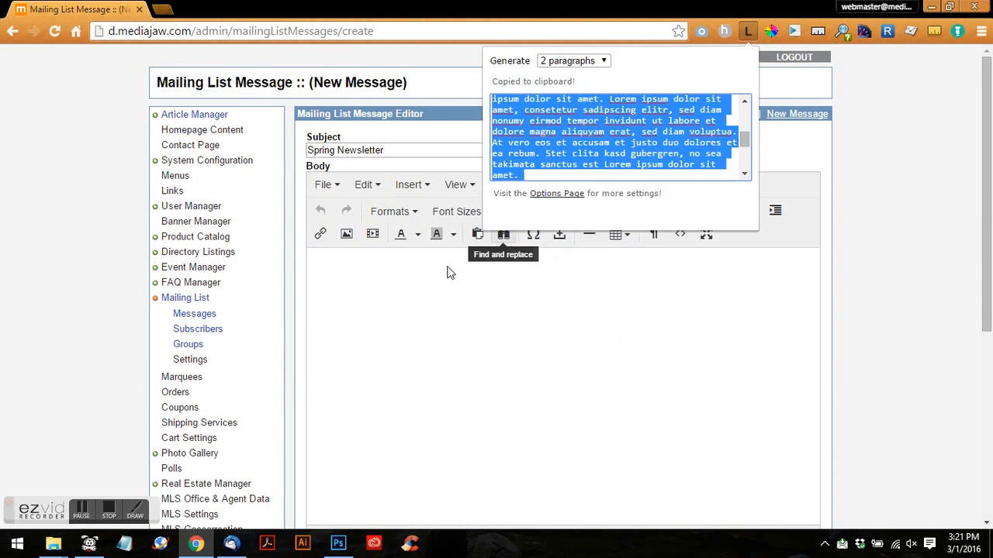
pyautogui.click(425, 308)
pyautogui.hotkey('ctrl', 'v')
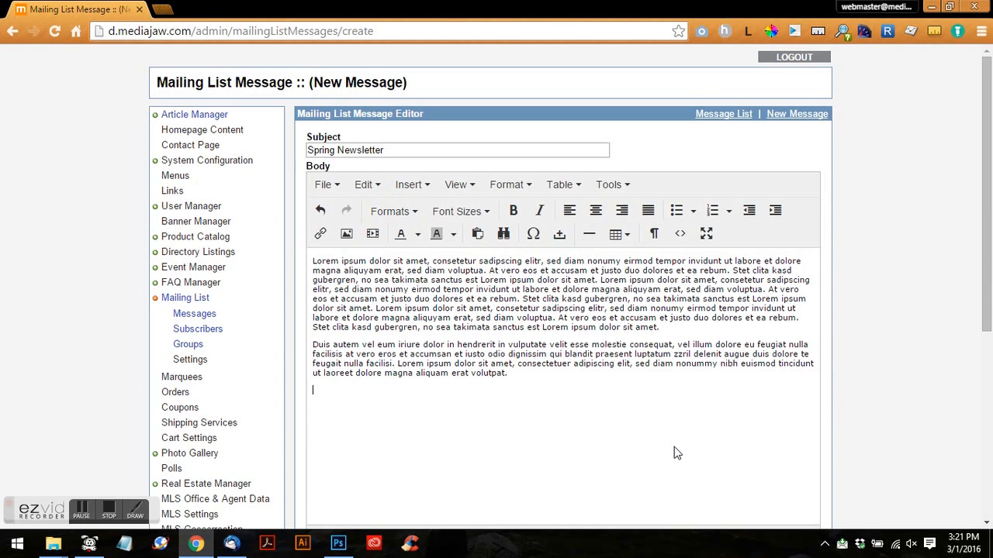
pyautogui.write('kick here for more inform')
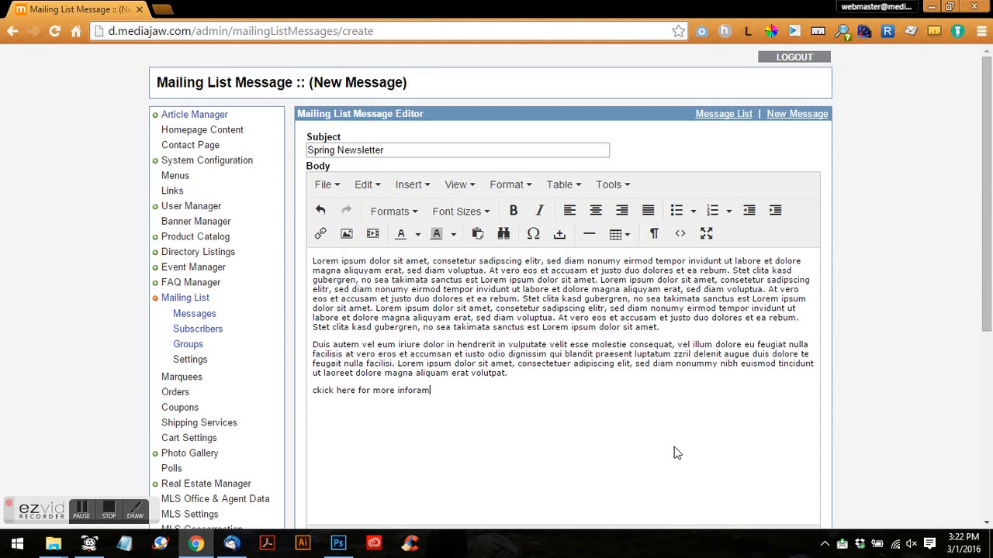
pyautogui.write('ation')
pyautogui.moveTo(353, 390); pyautogui.dragTo(295, 392)
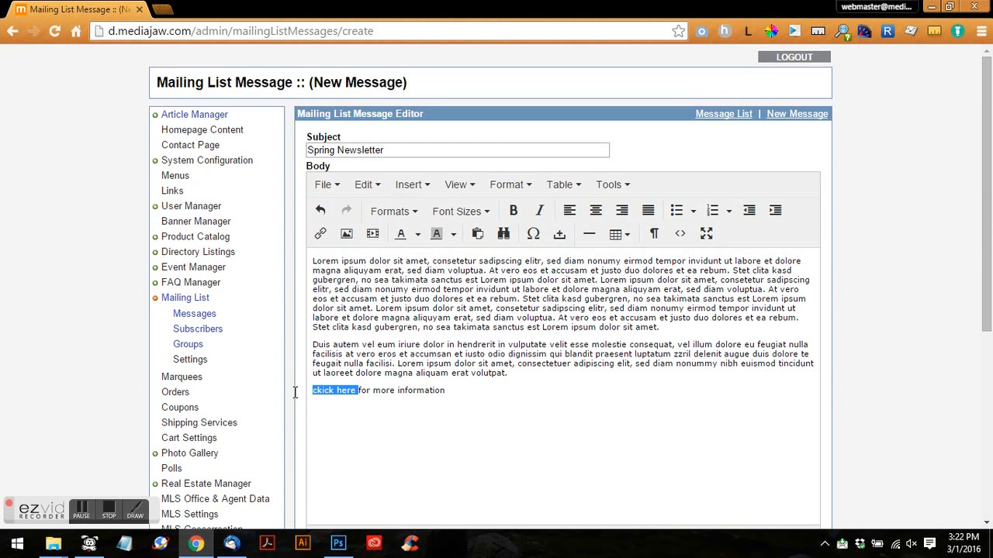
pyautogui.click(321, 238)
pyautogui.click(321, 237)
pyautogui.write('http://')
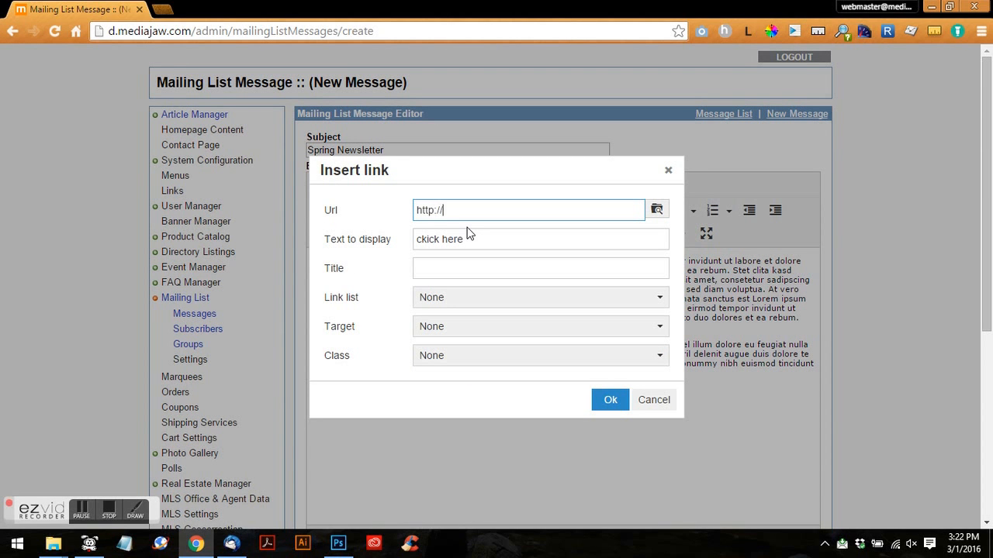
pyautogui.write('www.mediajaw.com')
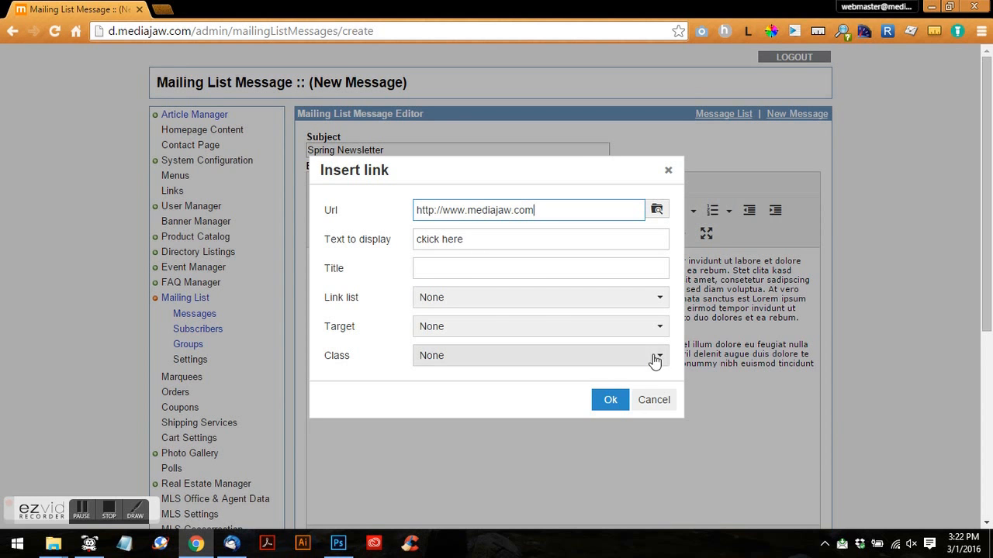
pyautogui.click(608, 400)
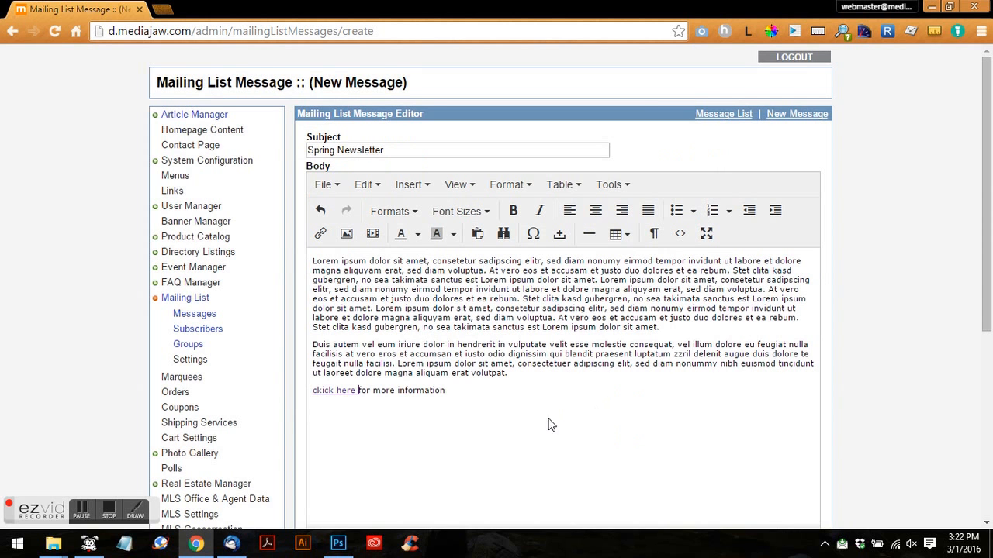
# - Correct the link text's typo so it reads 'click here'
pyautogui.click(322, 390)
pyautogui.press('BackSpace')
pyautogui.write('l')
pyautogui.click(436, 409)
# - Submit the message with On Submit left at Save Message
pyautogui.scroll(-4, 511, 412)
pyautogui.scroll(5, 512, 412)
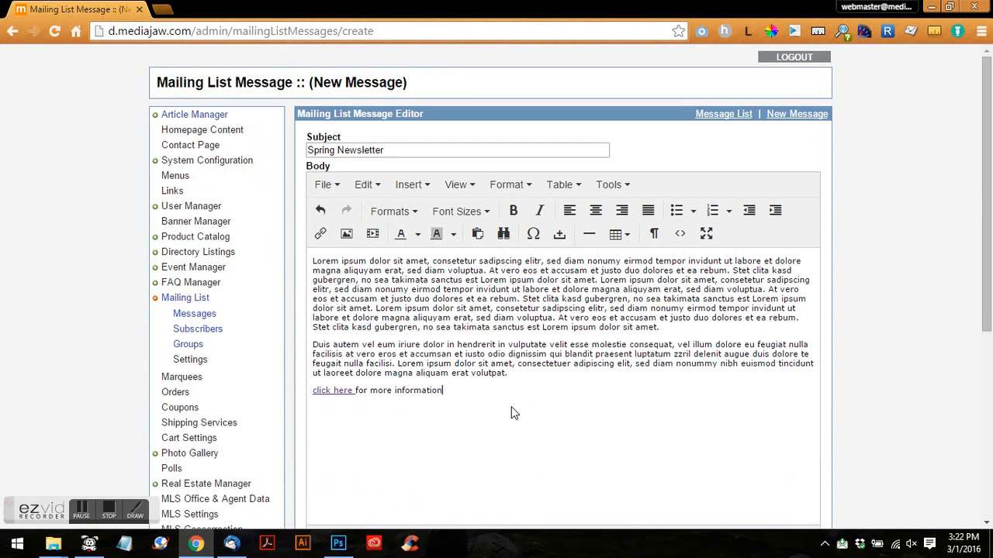
pyautogui.scroll(-5, 511, 412)
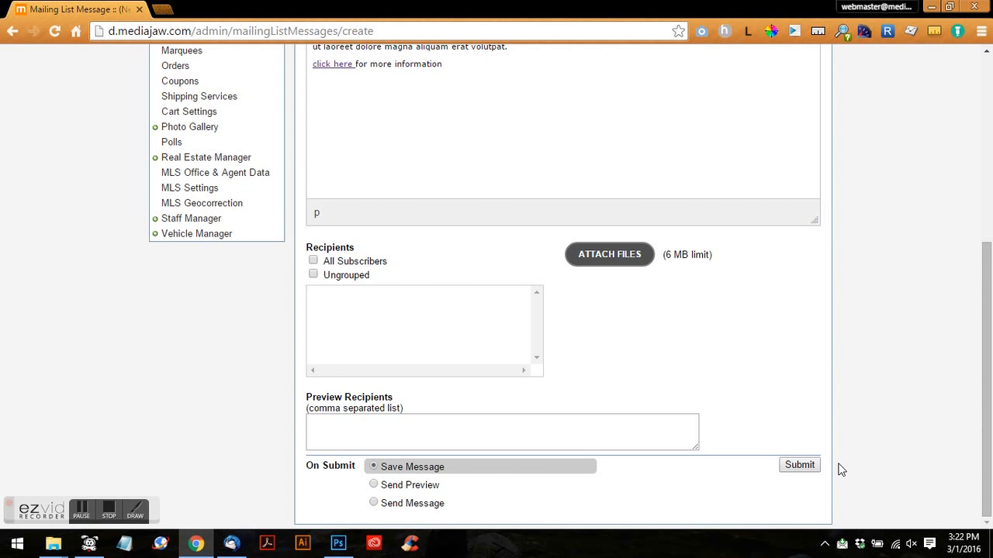
pyautogui.scroll(4, 657, 355)
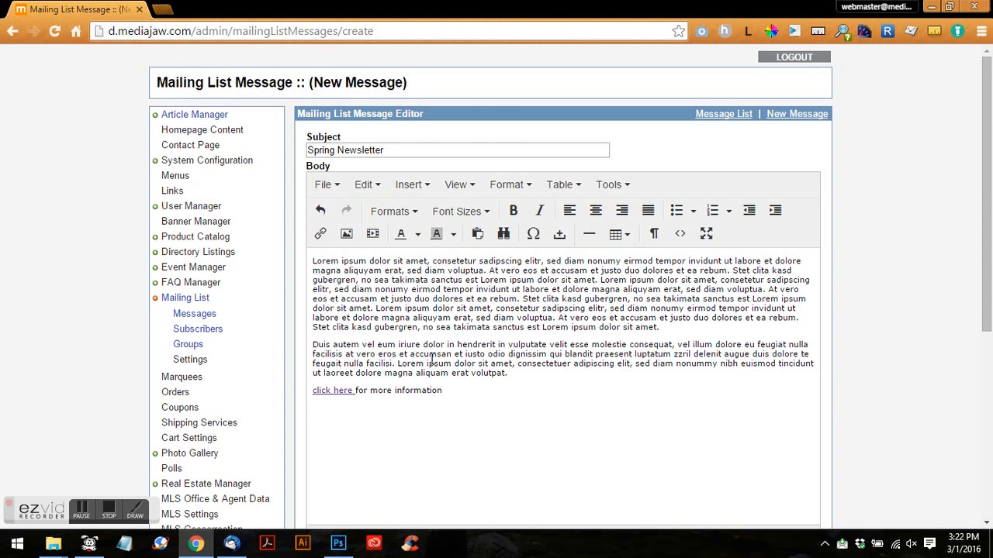
pyautogui.scroll(-4, 508, 418)
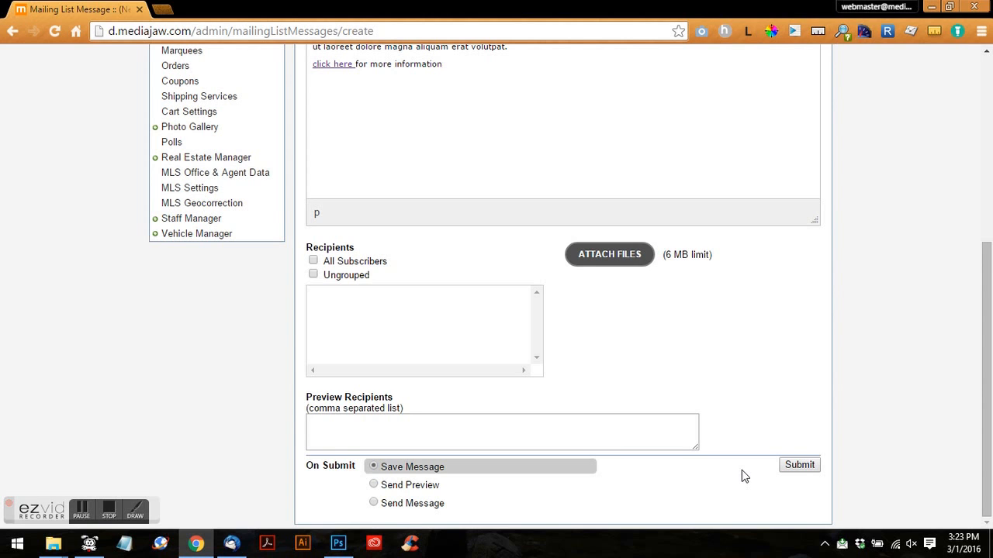
pyautogui.click(799, 465)
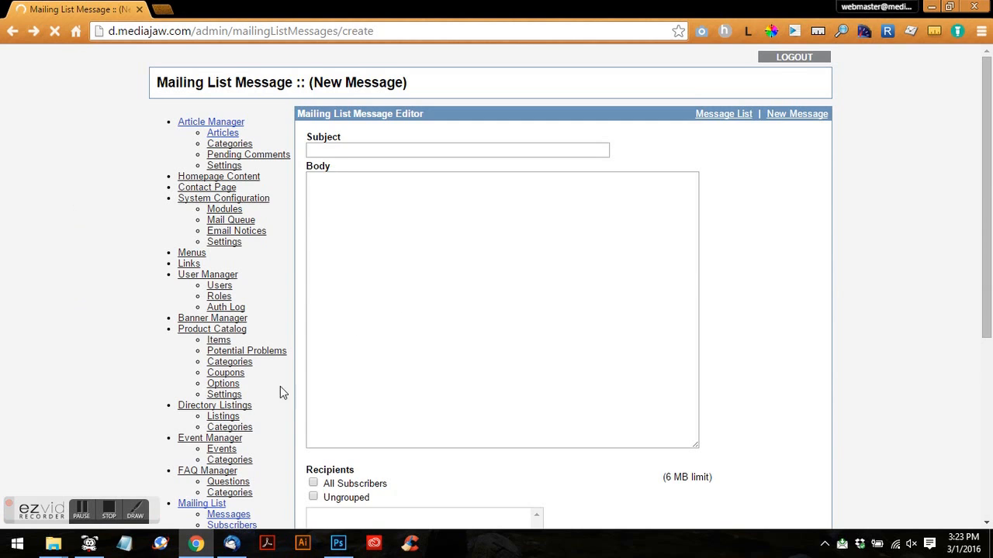
# - Stop the reload, open Mailing List > Messages, and reopen the Spring Newsletter
pyautogui.scroll(-3, 225, 430)
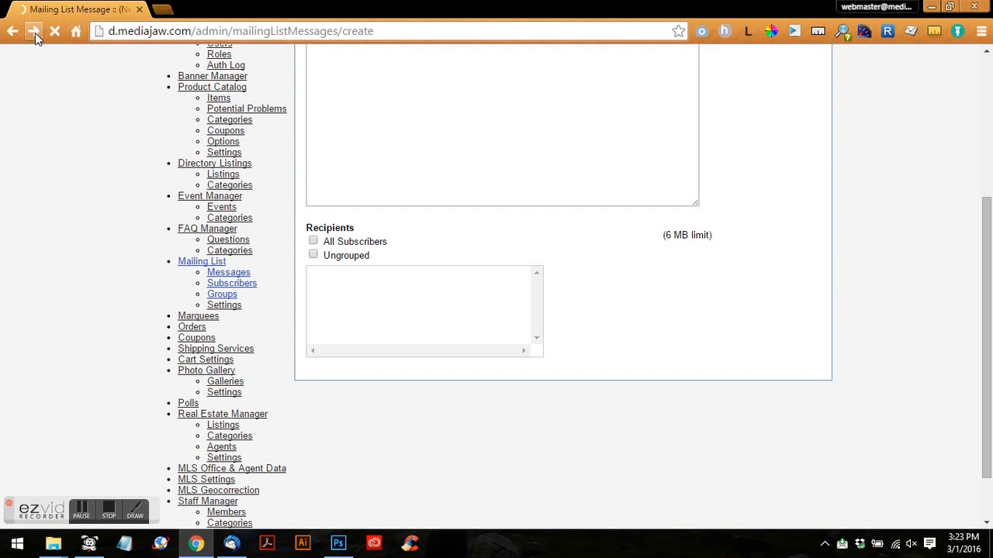
pyautogui.click(55, 35)
pyautogui.click(187, 265)
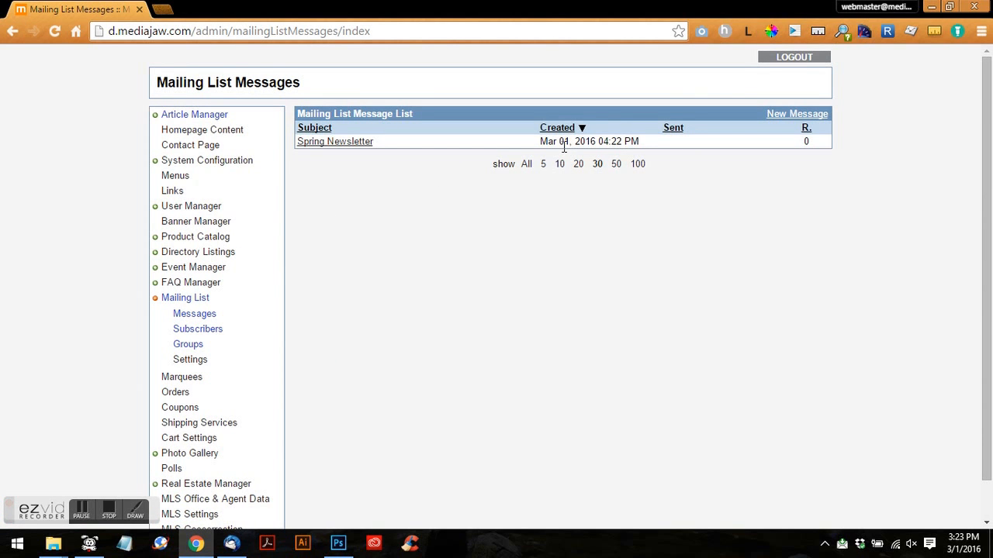
pyautogui.click(362, 143)
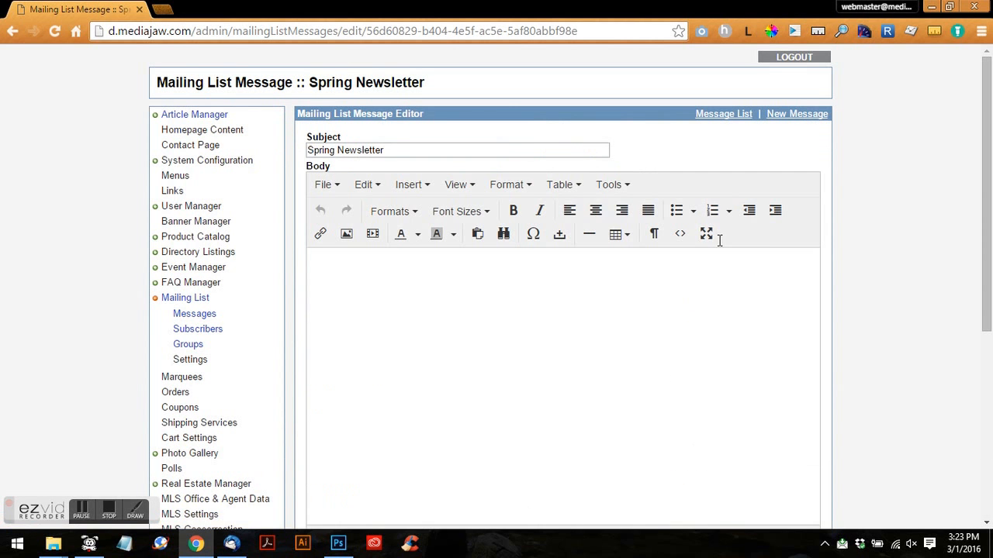
# - Set On Submit to Send Preview, enter a test recipient e-mail address, and submit the newsletter
pyautogui.scroll(-3, 717, 246)
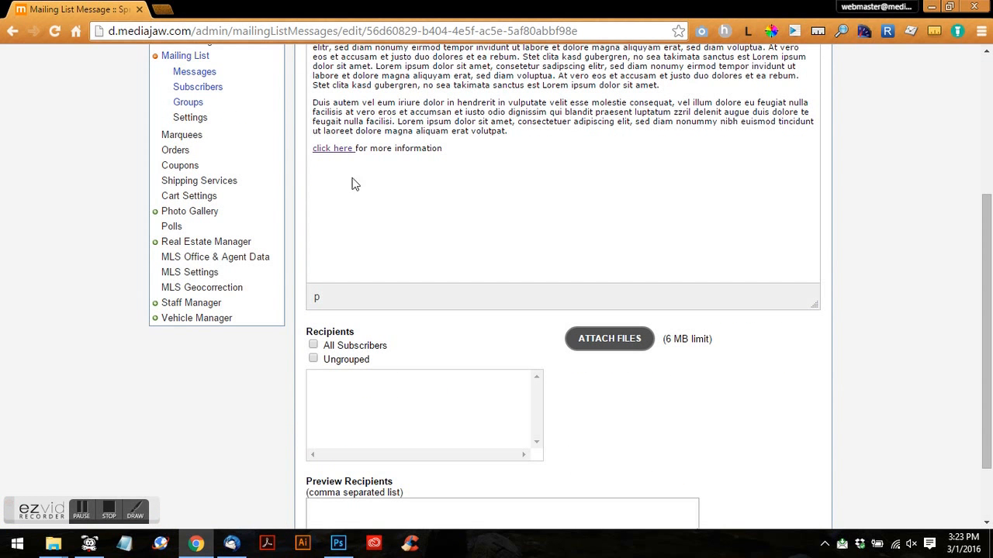
pyautogui.scroll(-1, 457, 313)
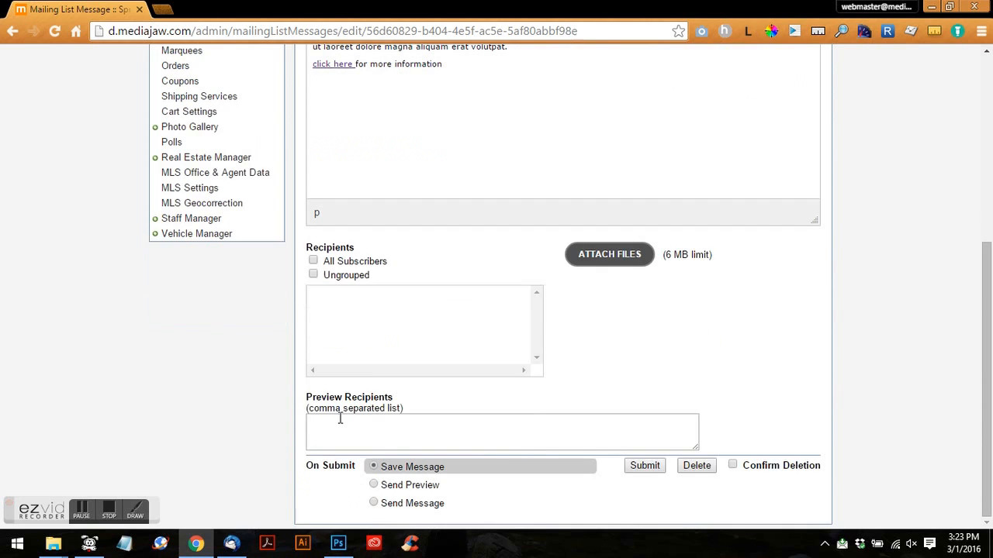
pyautogui.click(373, 485)
pyautogui.click(380, 438)
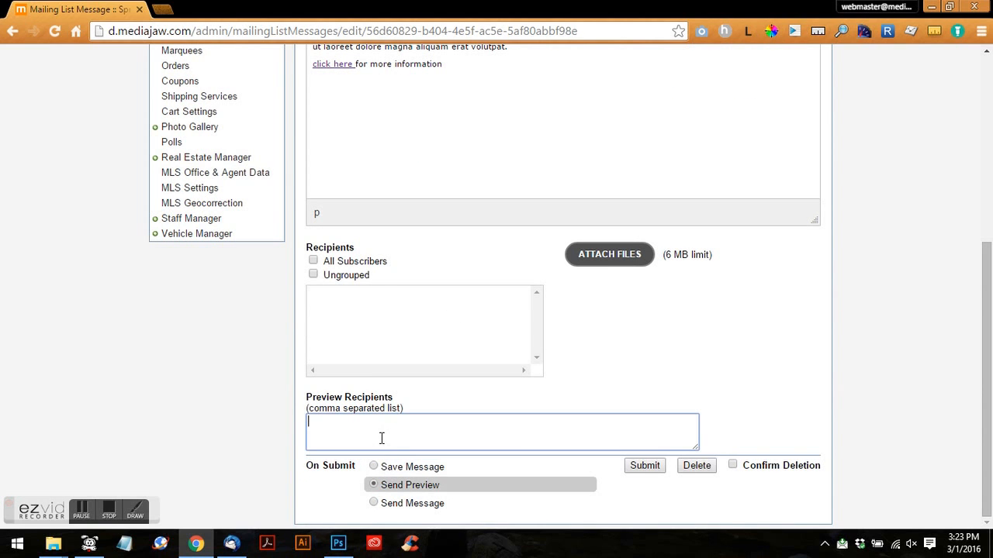
pyautogui.click(654, 465)
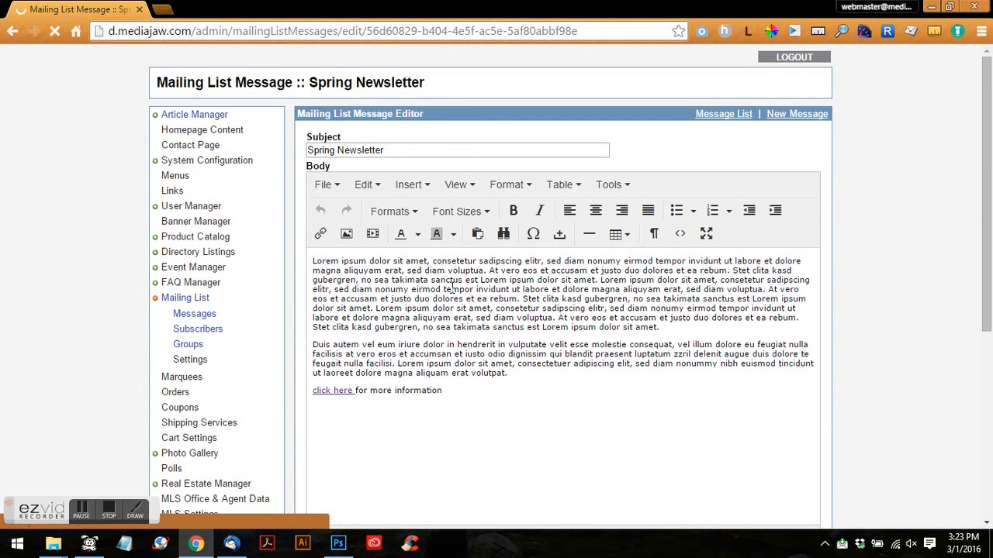
pyautogui.scroll(-5, 531, 349)
pyautogui.click(640, 468)
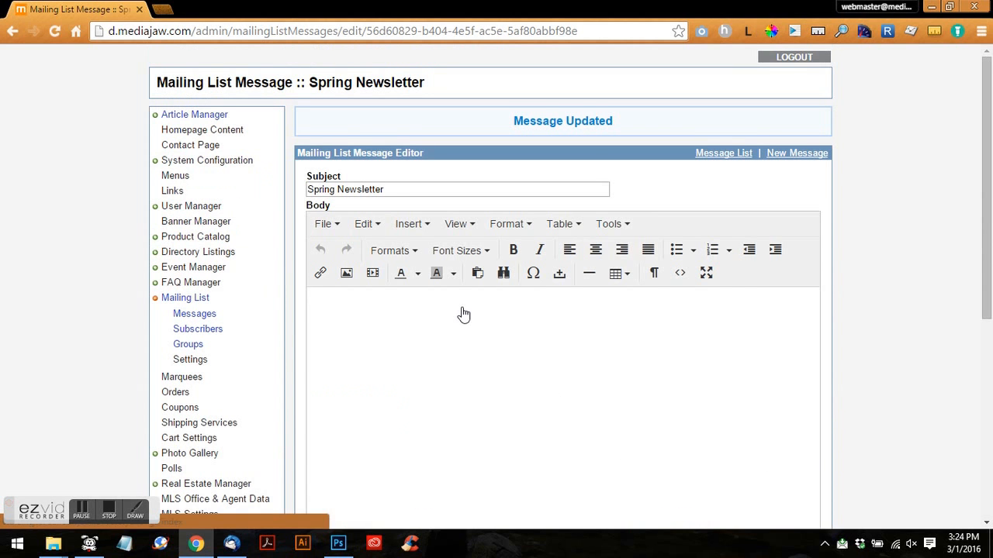
# - Open the Spring Newsletter preview in Thunderbird and follow its 'click here' link to mediajaw.com
pyautogui.click(239, 546)
pyautogui.scroll(-2, 497, 235)
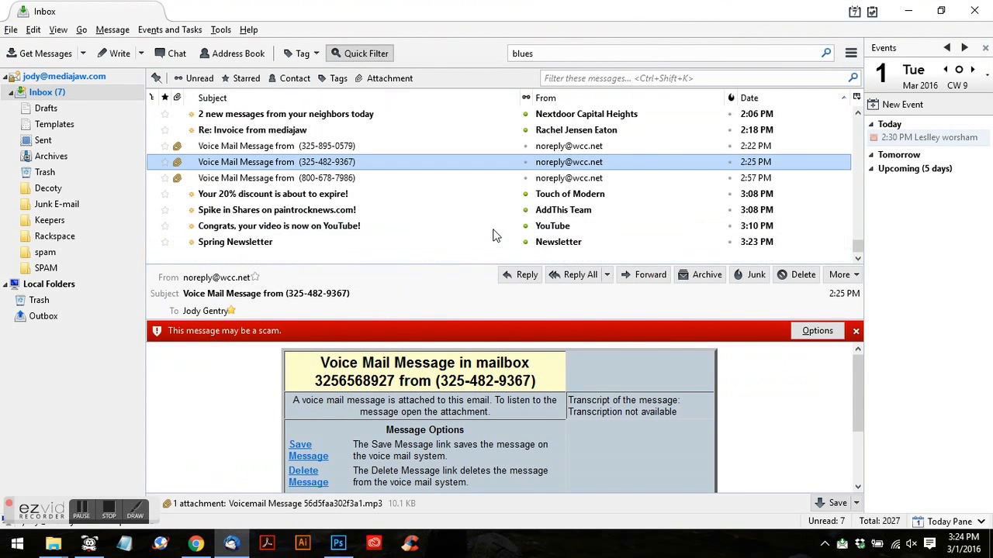
pyautogui.click(474, 241)
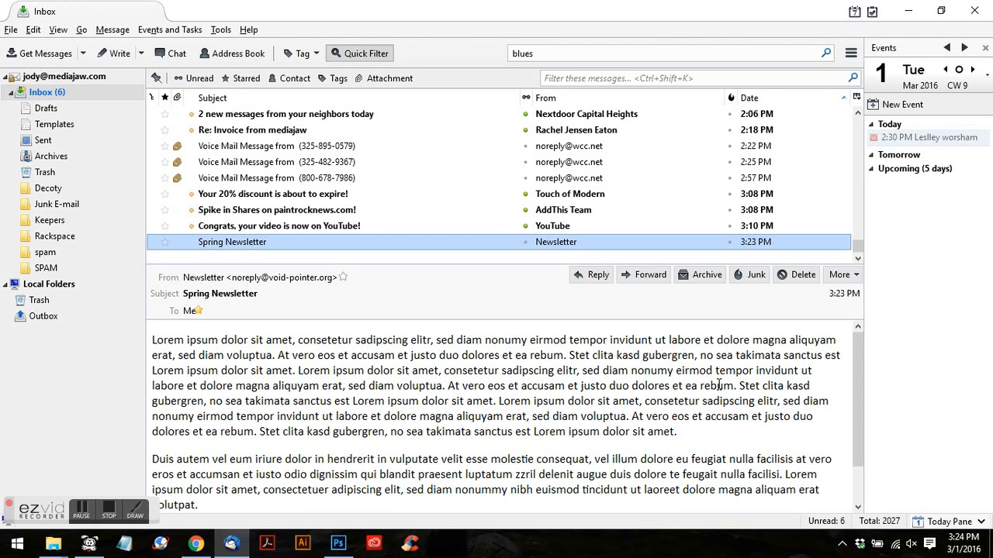
pyautogui.scroll(-1, 719, 385)
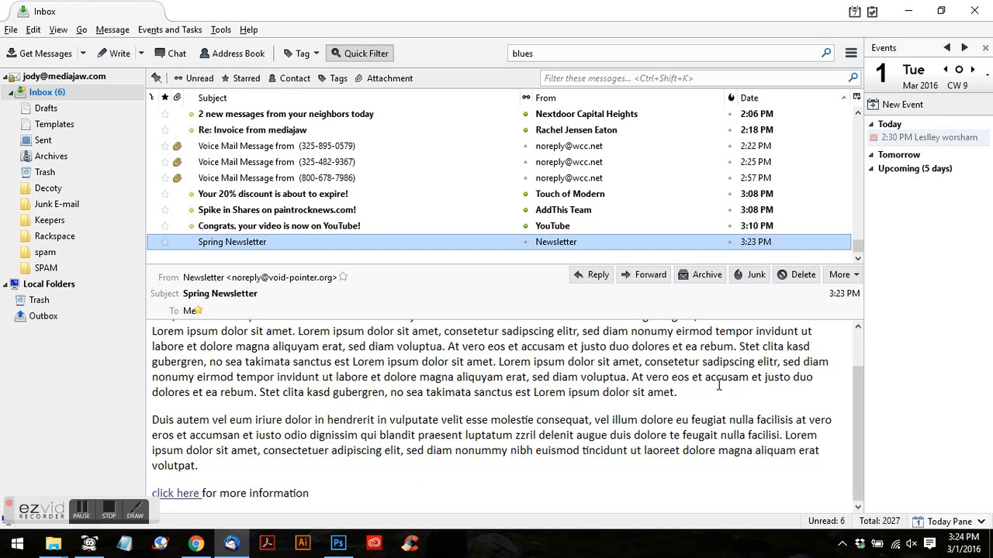
pyautogui.click(183, 496)
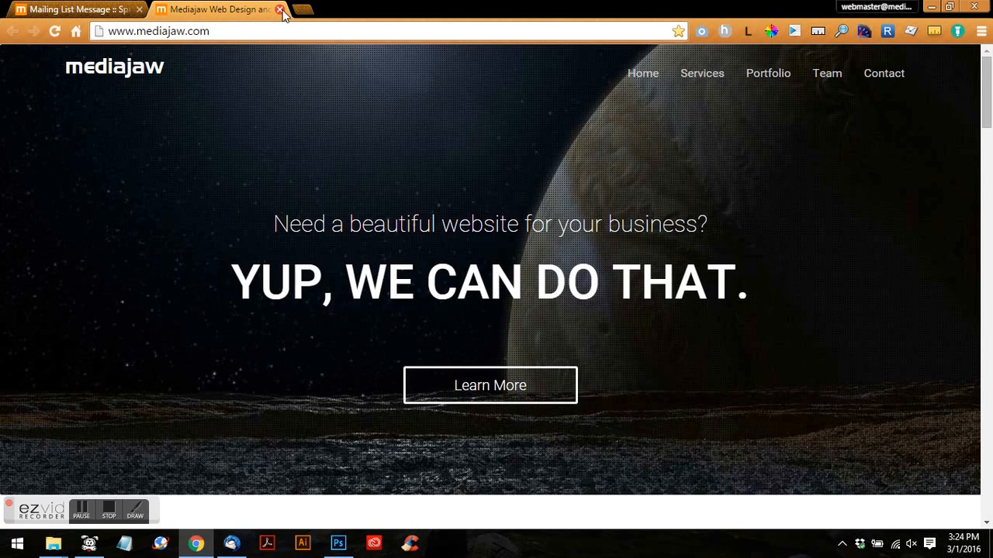
# - Close the website and set the Spring Newsletter's On Submit to Send Message for All Subscribers
pyautogui.click(279, 9)
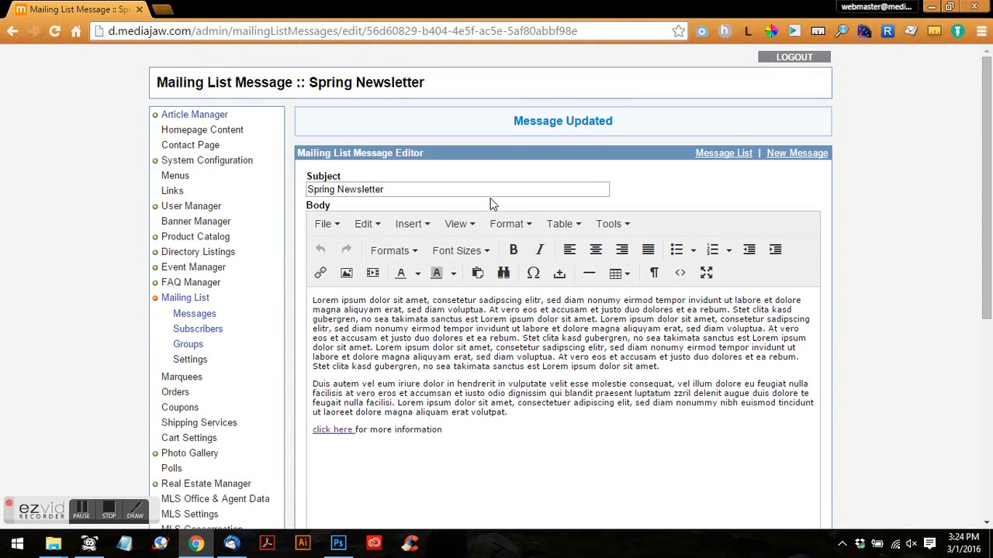
pyautogui.scroll(-5, 562, 306)
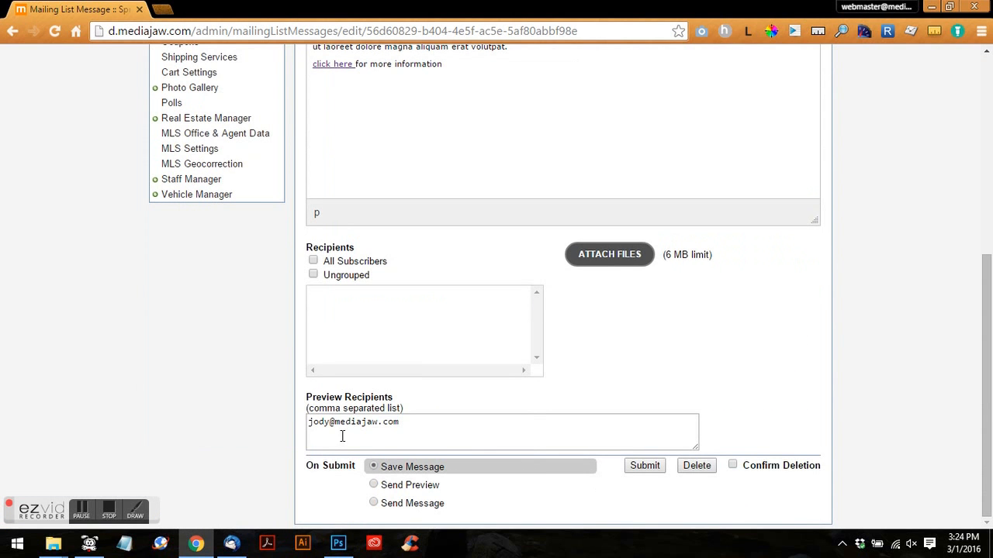
pyautogui.click(374, 503)
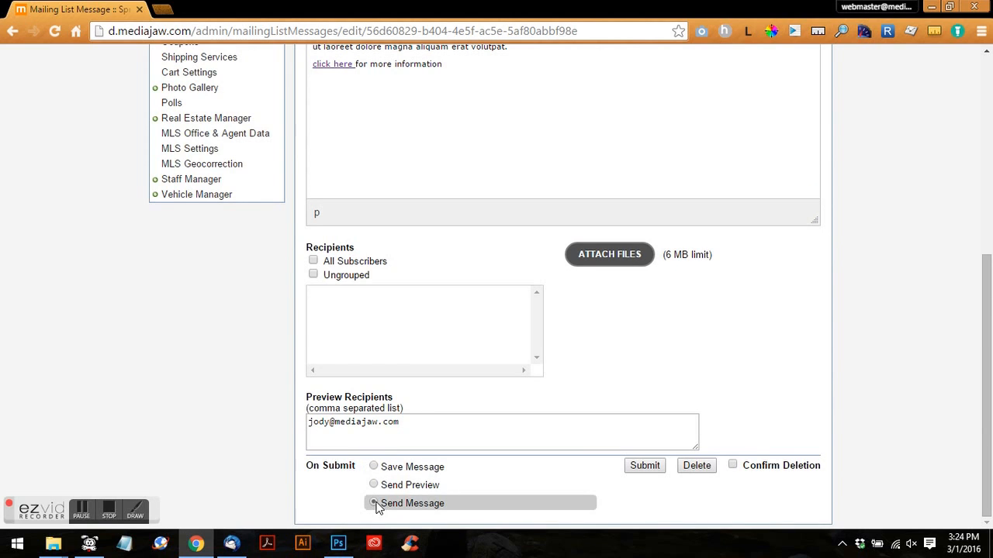
pyautogui.click(313, 261)
pyautogui.click(331, 263)
# - Start a new message from the Mailing List Messages list
pyautogui.scroll(3, 136, 178)
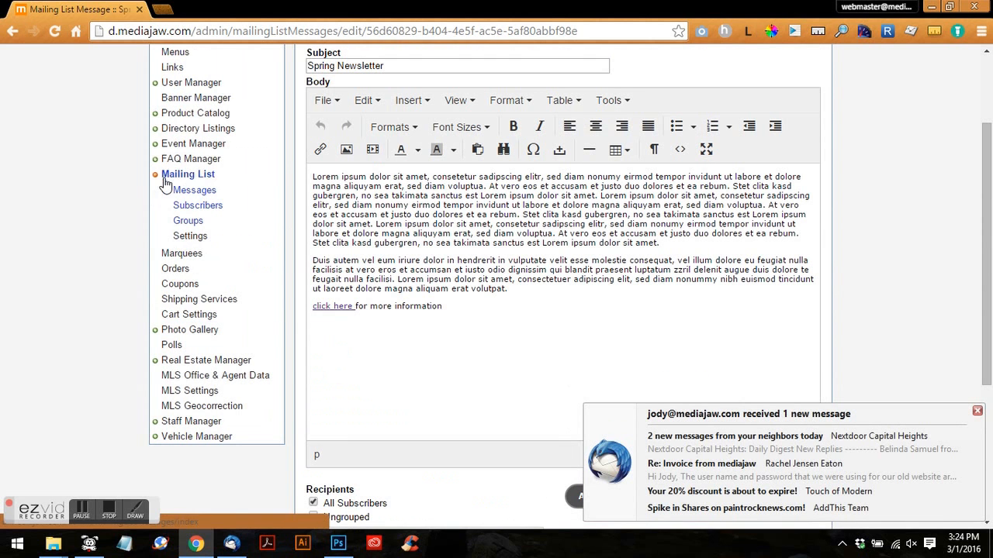
pyautogui.click(190, 222)
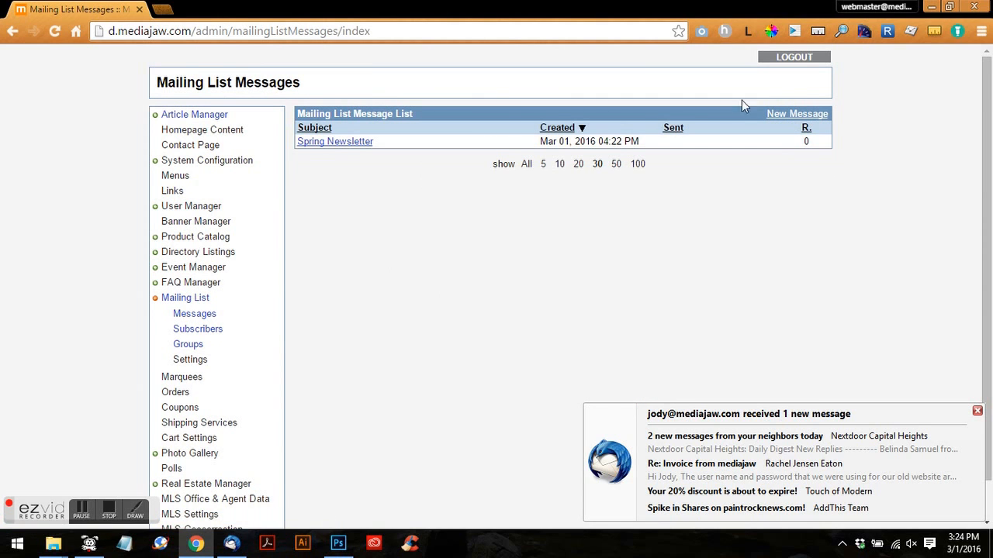
pyautogui.click(807, 116)
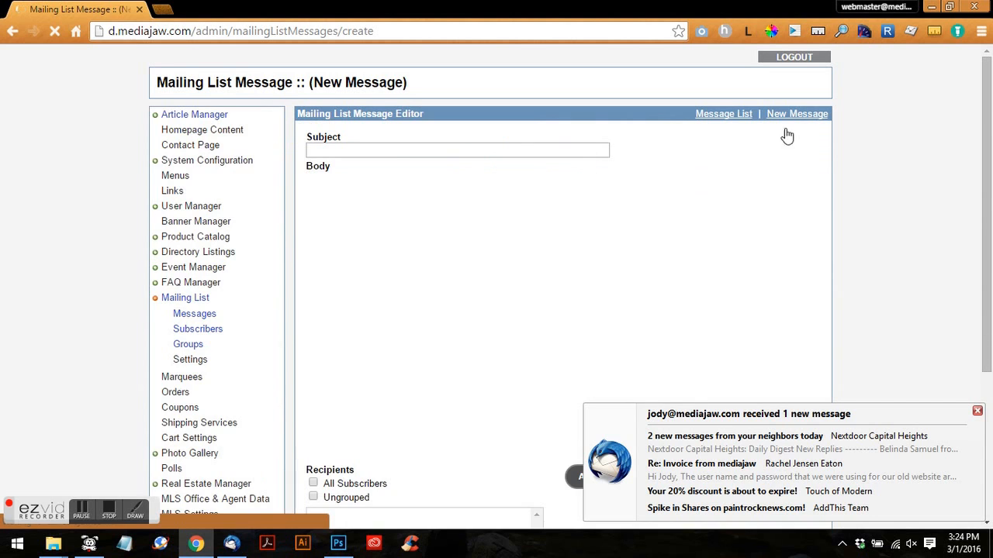
# - Address the new message to All Subscribers and set On Submit to Send Message
pyautogui.scroll(-4, 391, 301)
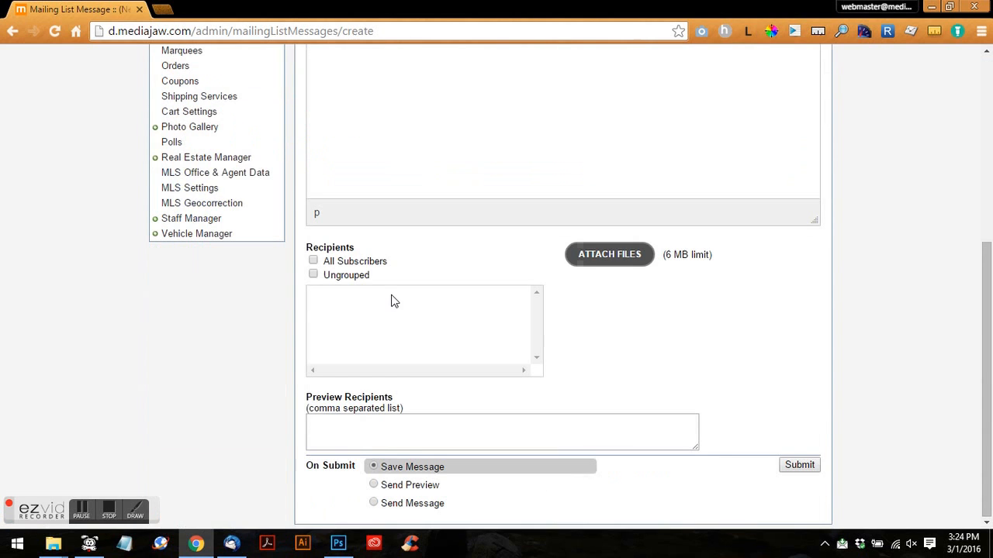
pyautogui.click(313, 260)
pyautogui.click(425, 504)
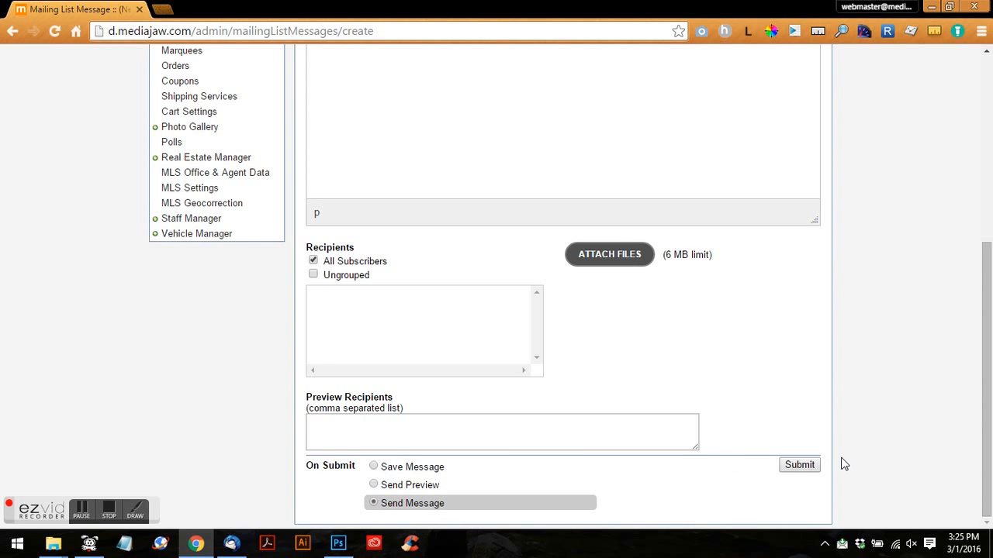
pyautogui.scroll(-5, 845, 464)
pyautogui.click(110, 507)
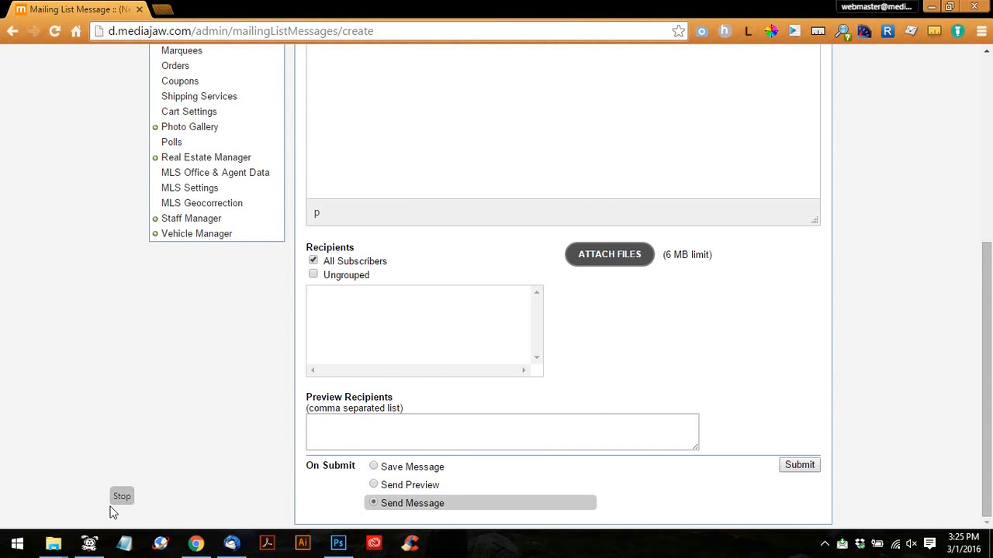